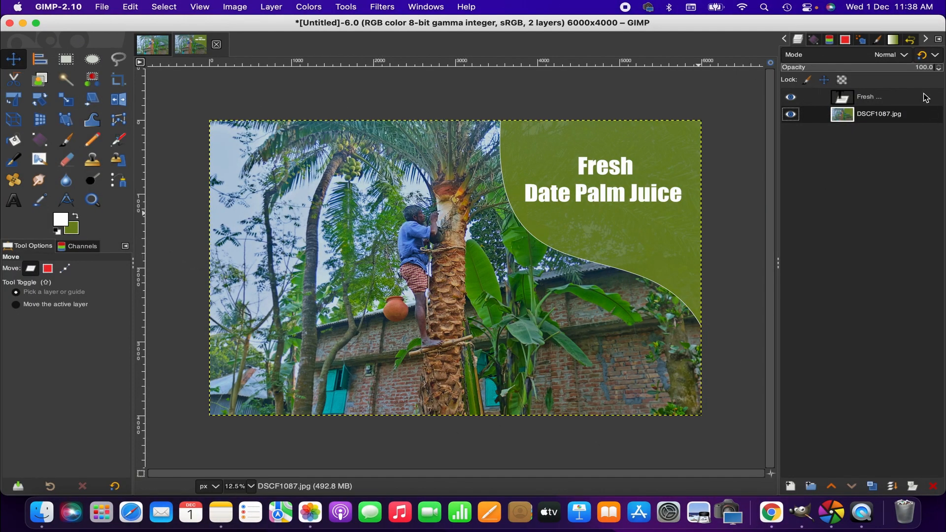
pyautogui.click(924, 96)
pyautogui.click(906, 113)
pyautogui.click(924, 96)
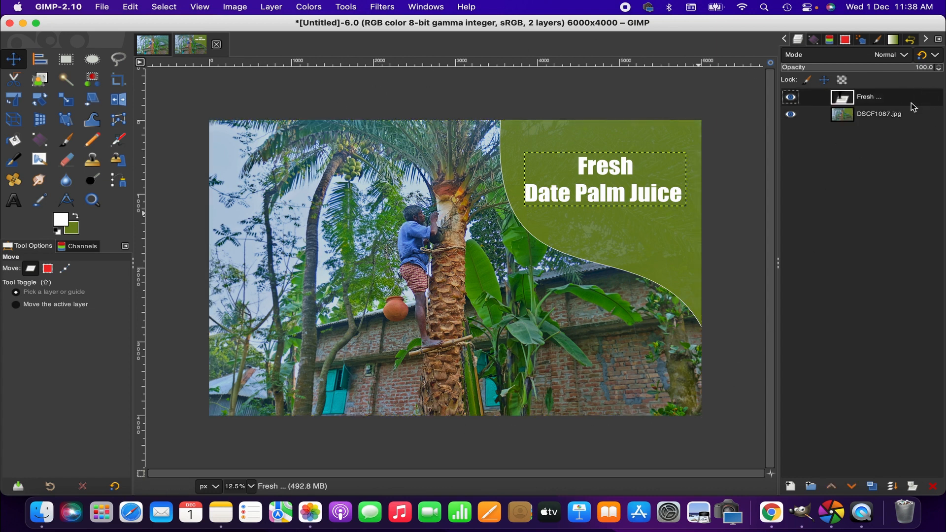
pyautogui.click(906, 114)
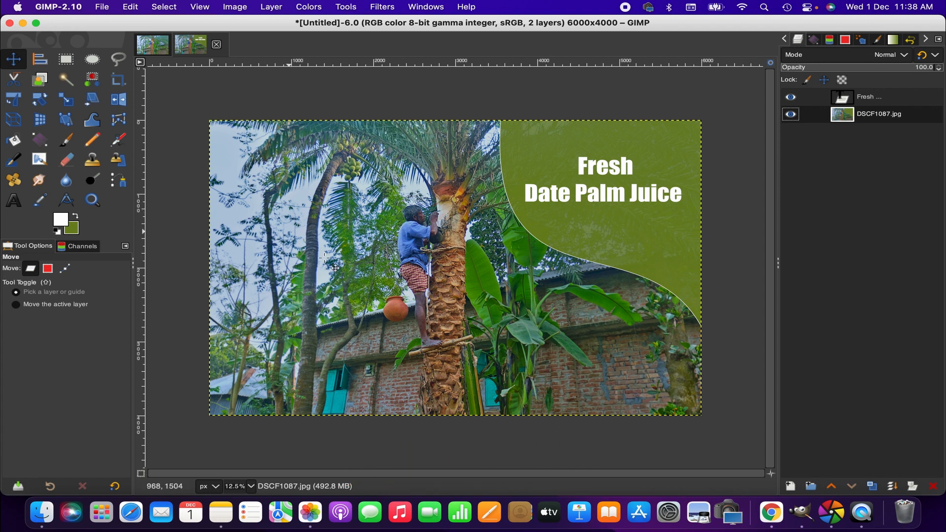
pyautogui.click(925, 98)
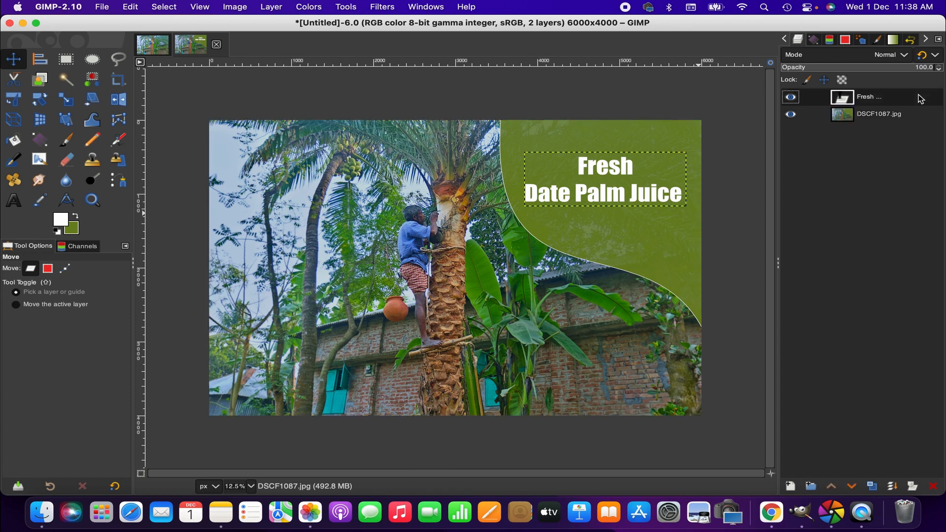
pyautogui.click(906, 113)
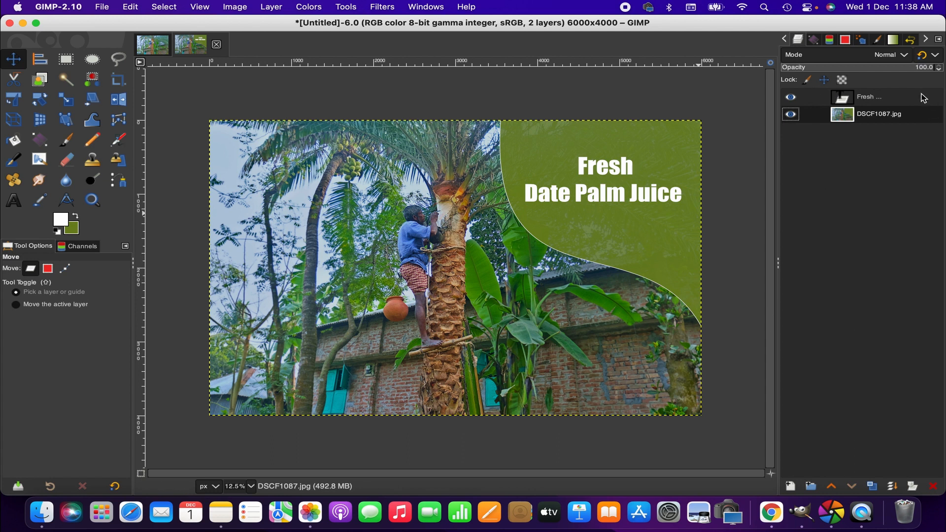
pyautogui.click(921, 97)
pyautogui.click(907, 115)
# Start Export As..., dismissing the Desktop access error alert.
pyautogui.click(102, 7)
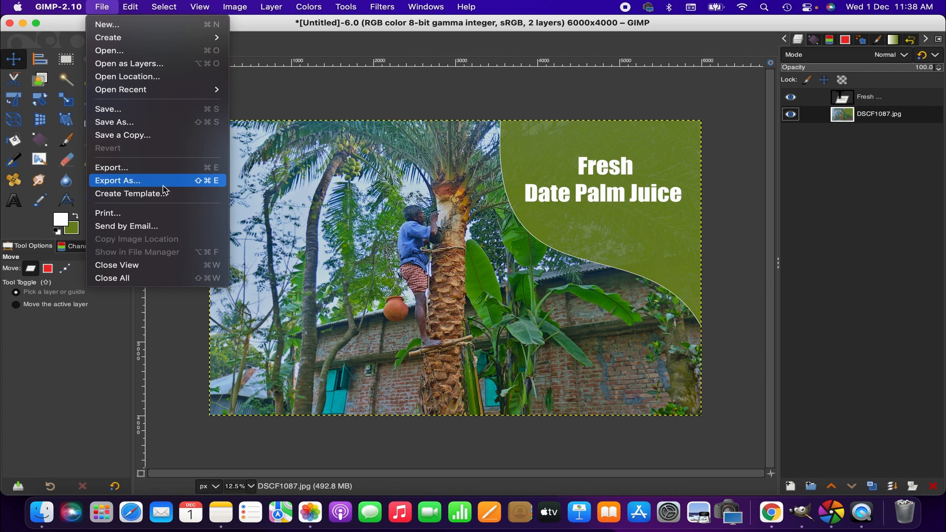
pyautogui.click(118, 180)
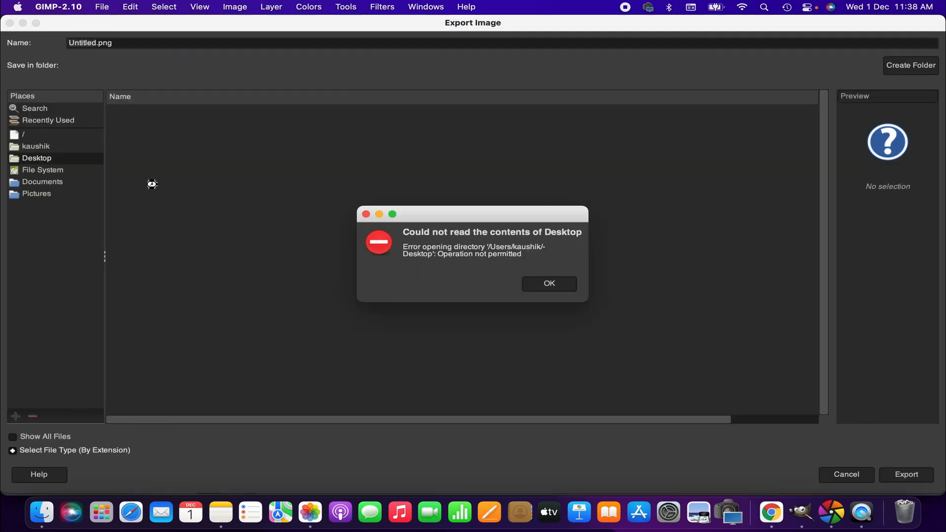
pyautogui.click(567, 281)
pyautogui.click(125, 47)
pyautogui.write('sd')
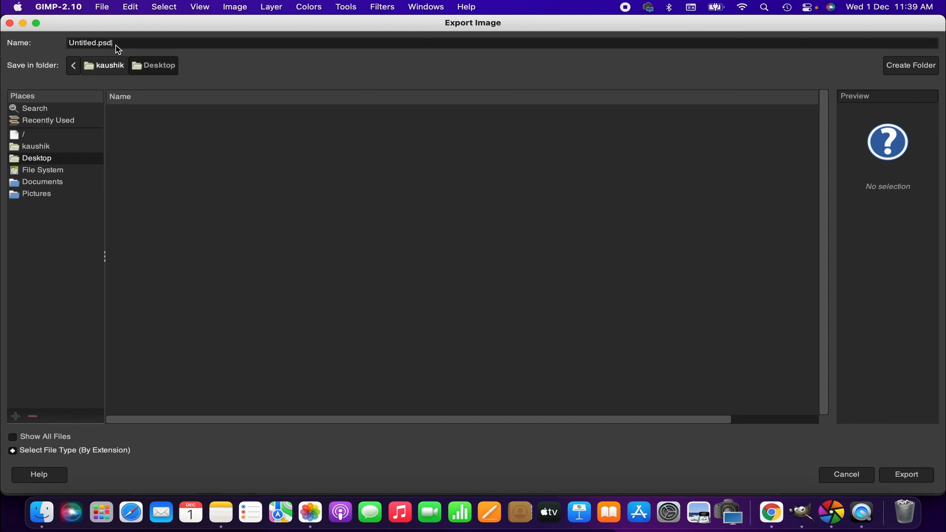
# Export the composition as a Photoshop image named Untitled.psd to the Desktop.
pyautogui.click(40, 452)
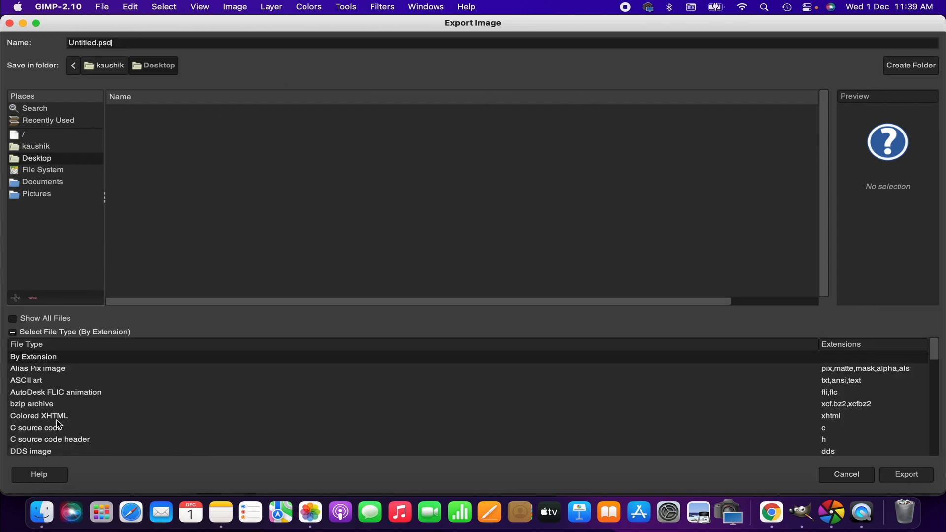
pyautogui.scroll(-3, 929, 441)
pyautogui.scroll(-3, 886, 436)
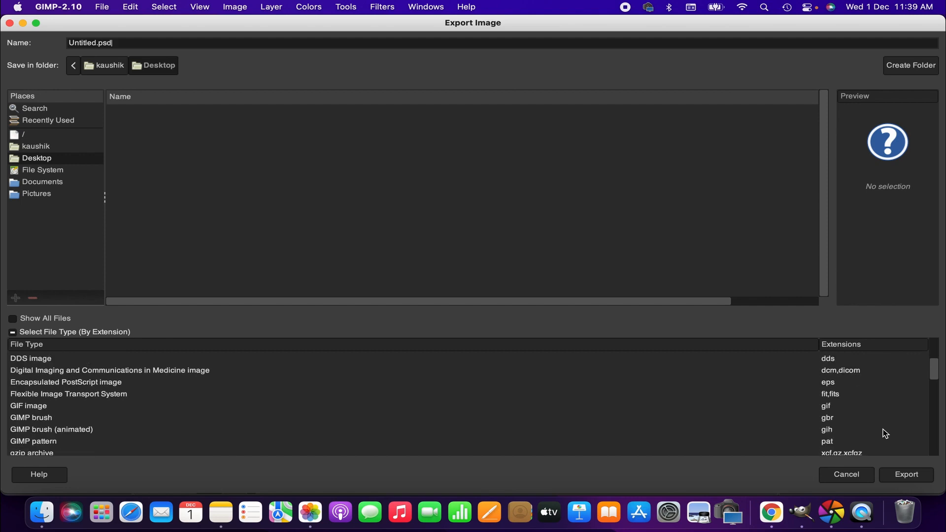
pyautogui.scroll(-2, 868, 435)
pyautogui.scroll(-3, 869, 436)
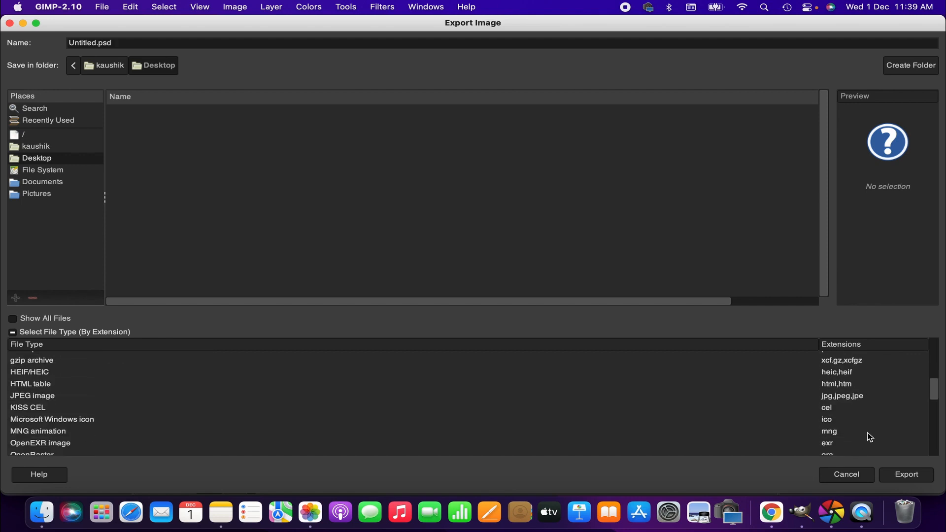
pyautogui.scroll(-3, 869, 436)
pyautogui.scroll(-2, 869, 437)
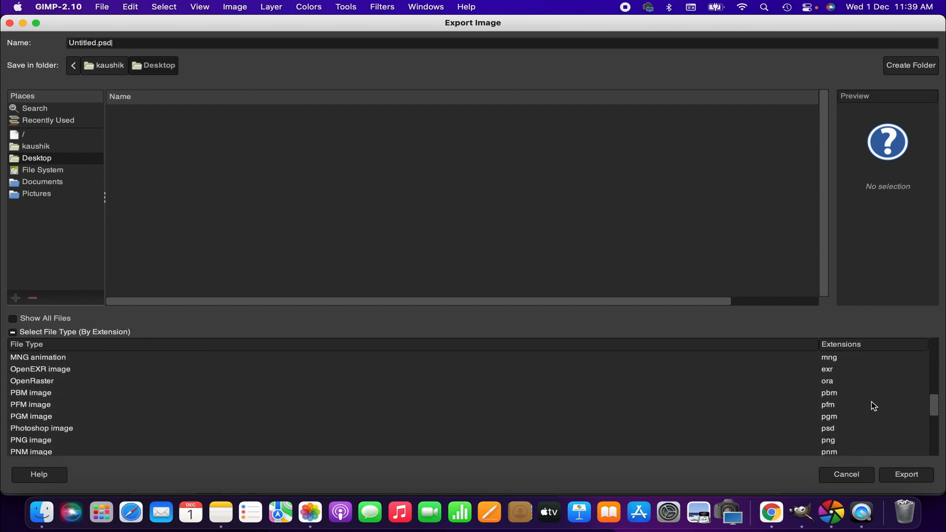
pyautogui.click(835, 427)
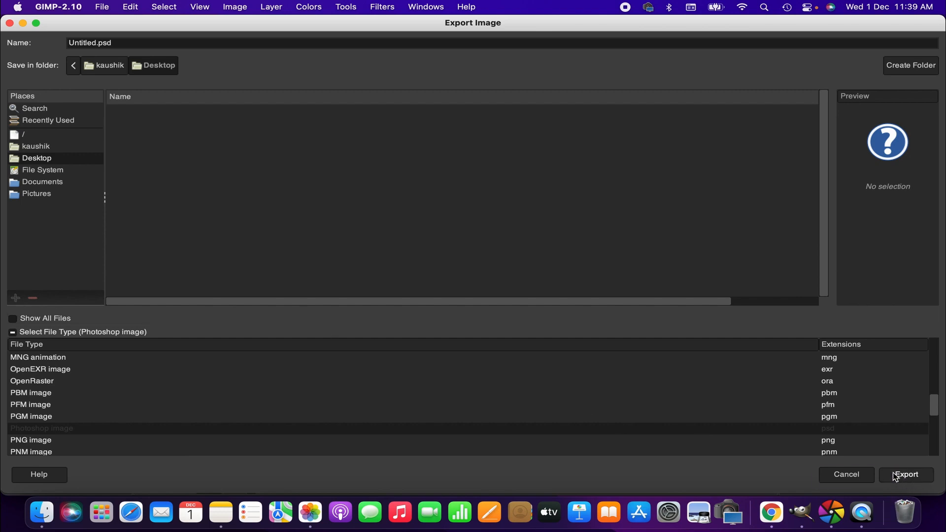
pyautogui.click(905, 475)
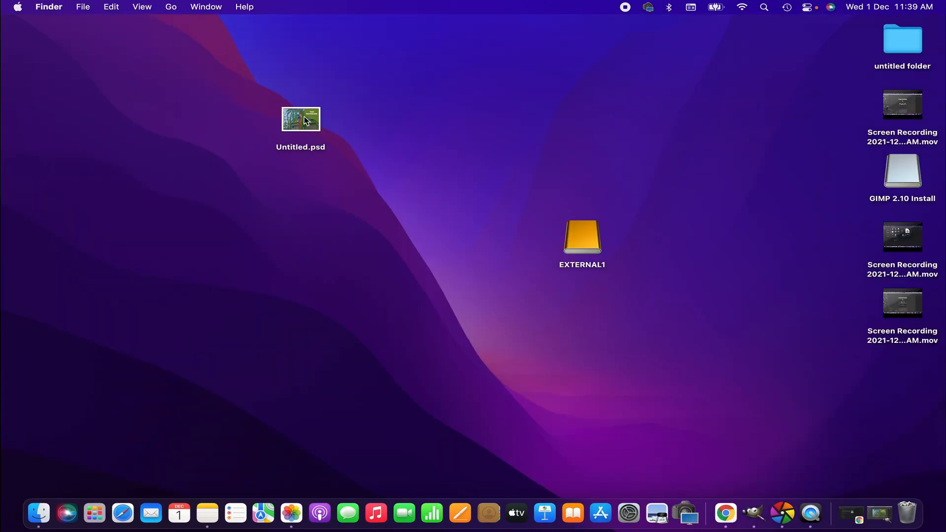
# Show Get Info for Untitled.psd, confirming a 6000×4000 Adobe Photoshop Image.
pyautogui.click(304, 118)
pyautogui.rightClick(304, 116)
pyautogui.moveTo(326, 273)
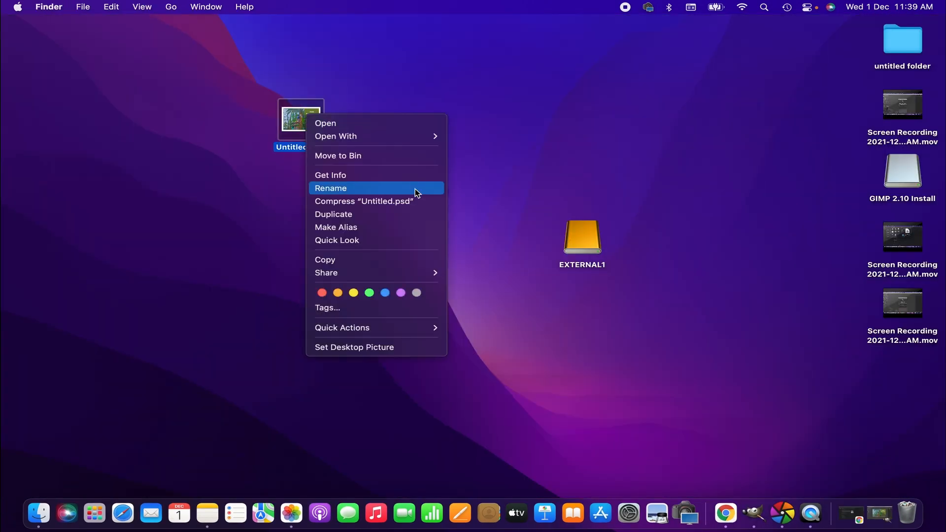
pyautogui.click(361, 175)
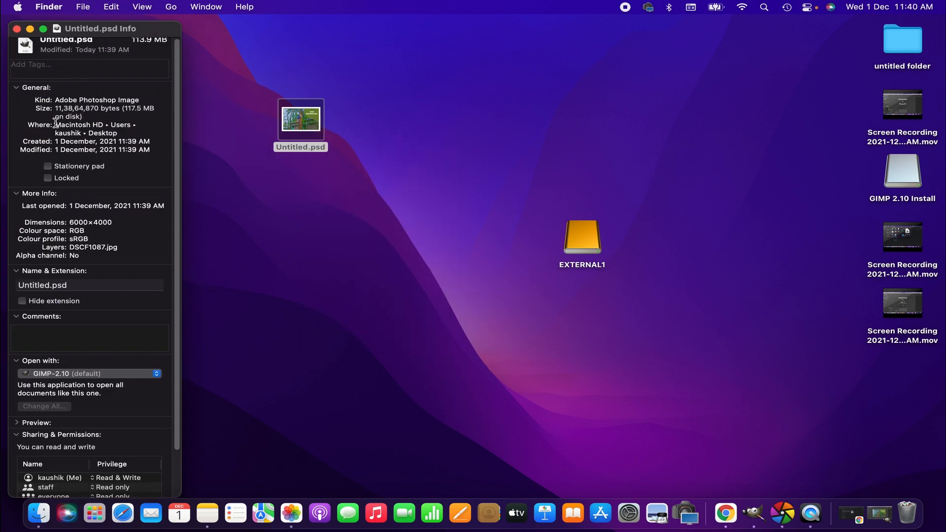